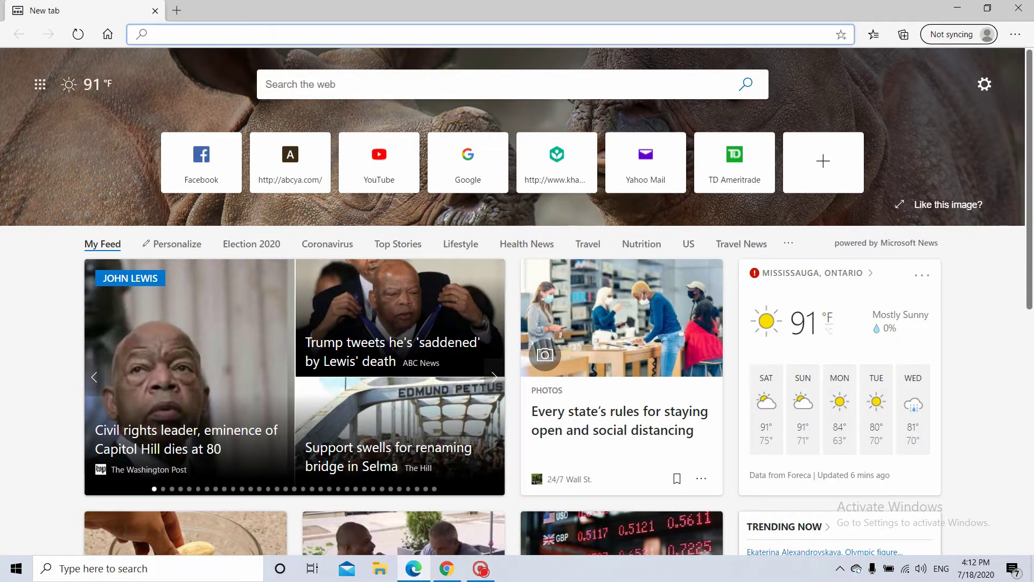
Step: Go to mycollege.cpcc.edu and open the MyCollege login page
text(my)
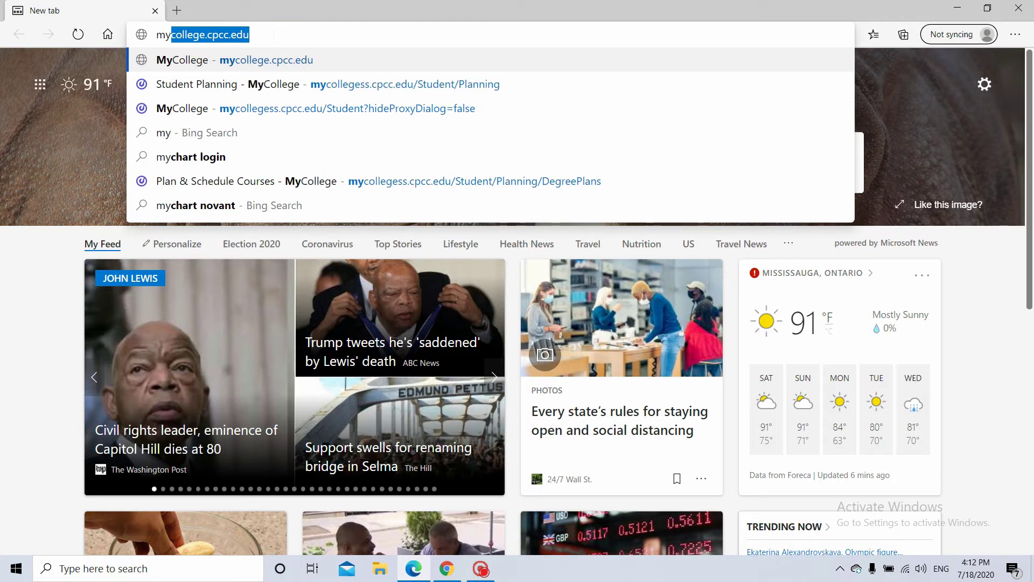
key(Return)
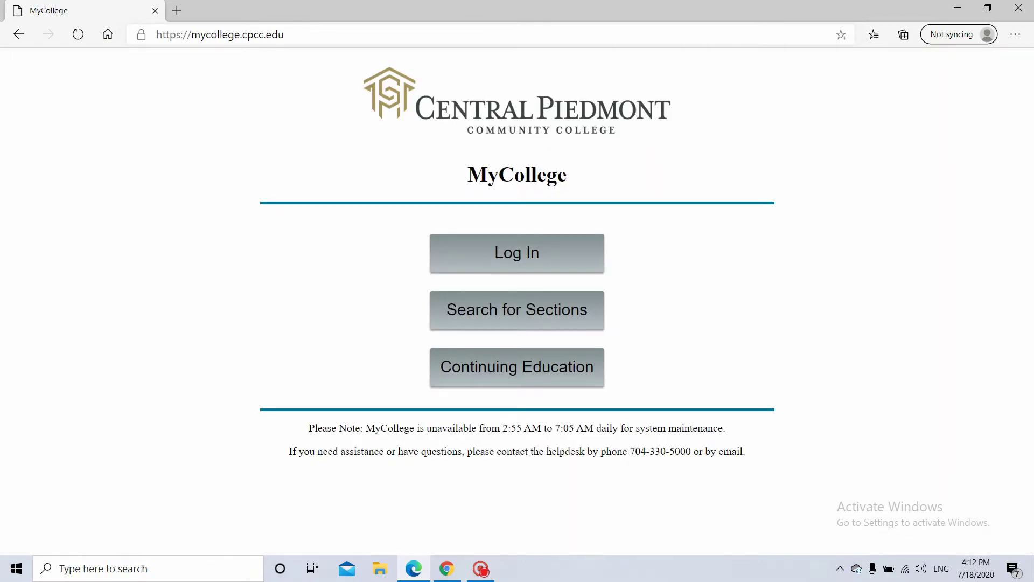
click(512, 252)
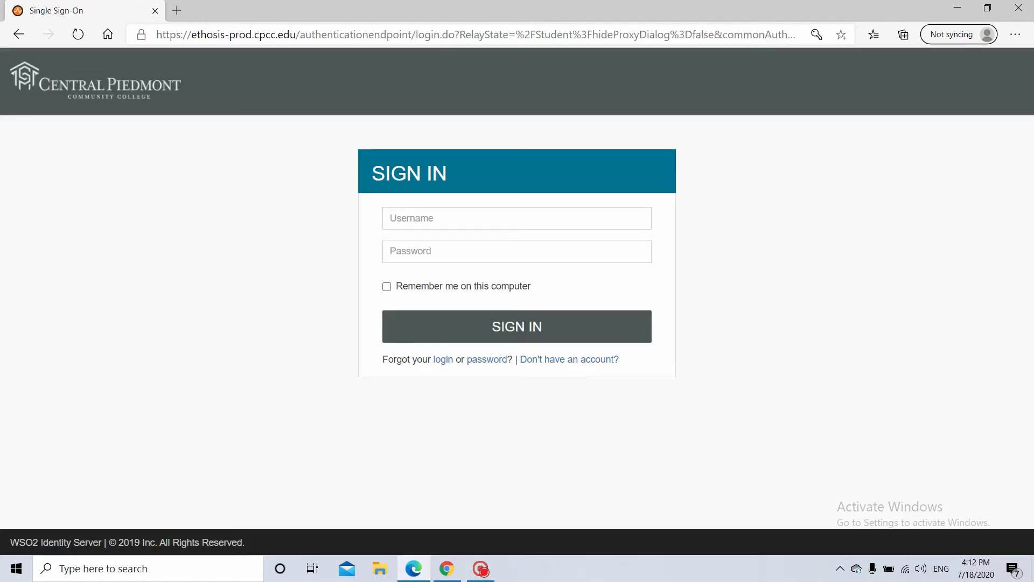
Step: Sign in to MyCollege by filling the username and password fields with the second saved credential
click(468, 229)
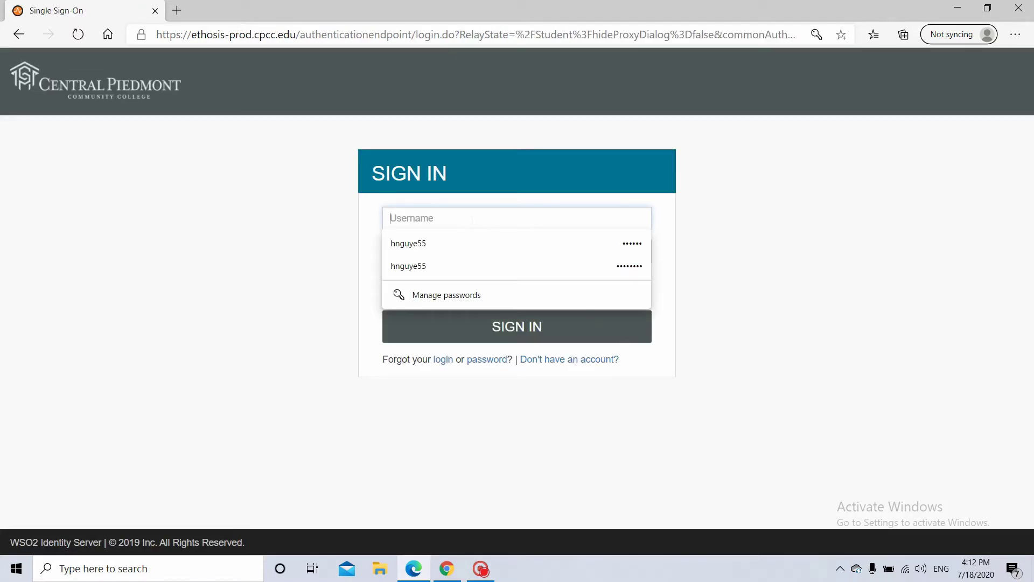
click(462, 265)
click(456, 285)
click(462, 326)
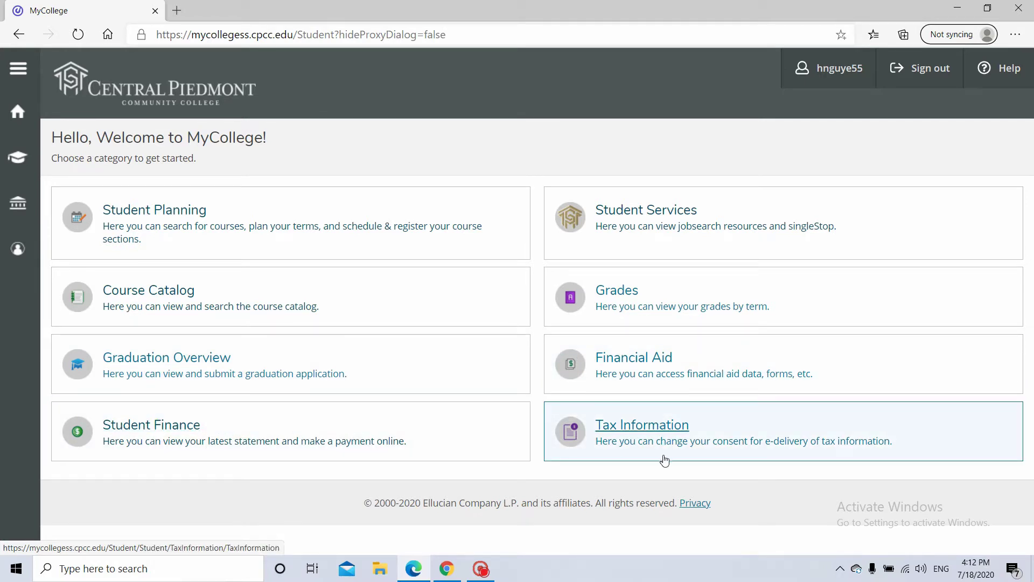
Step: Open Student Planning and go to the Plan & Schedule page through Monday's MAT-143-03C class in the Fall 2020 schedule
click(126, 213)
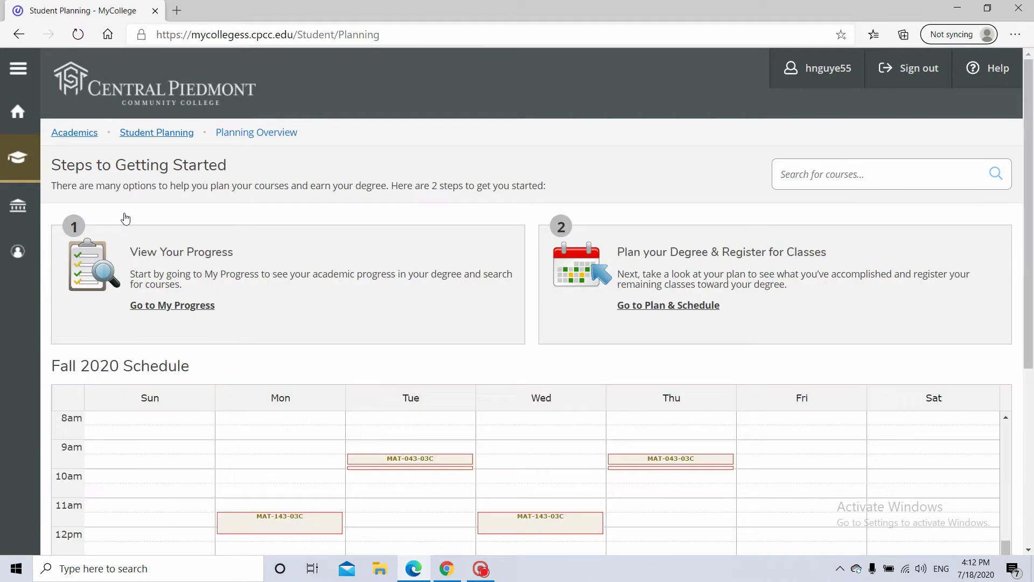
scroll(291, 331, down, 3)
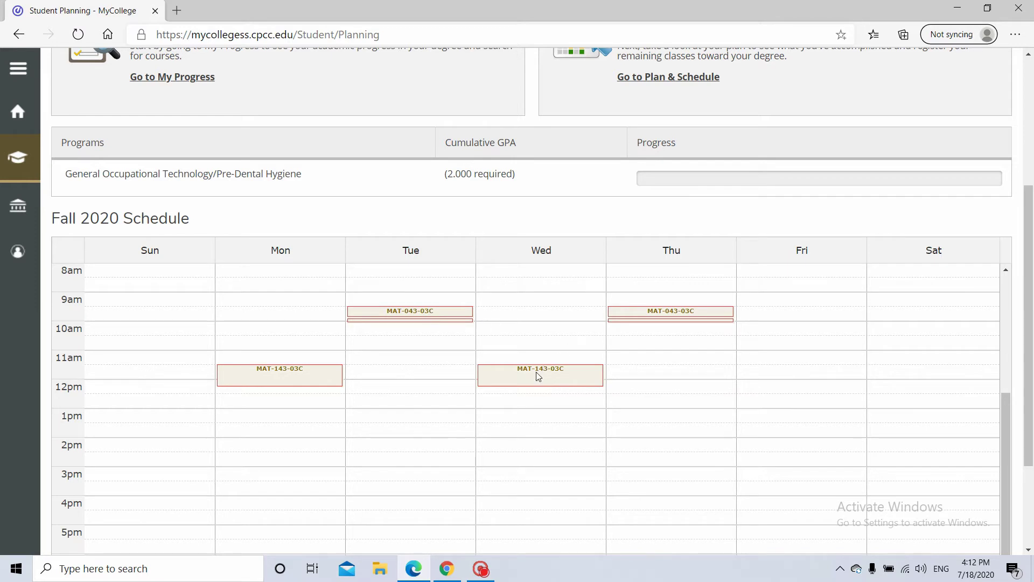
click(305, 376)
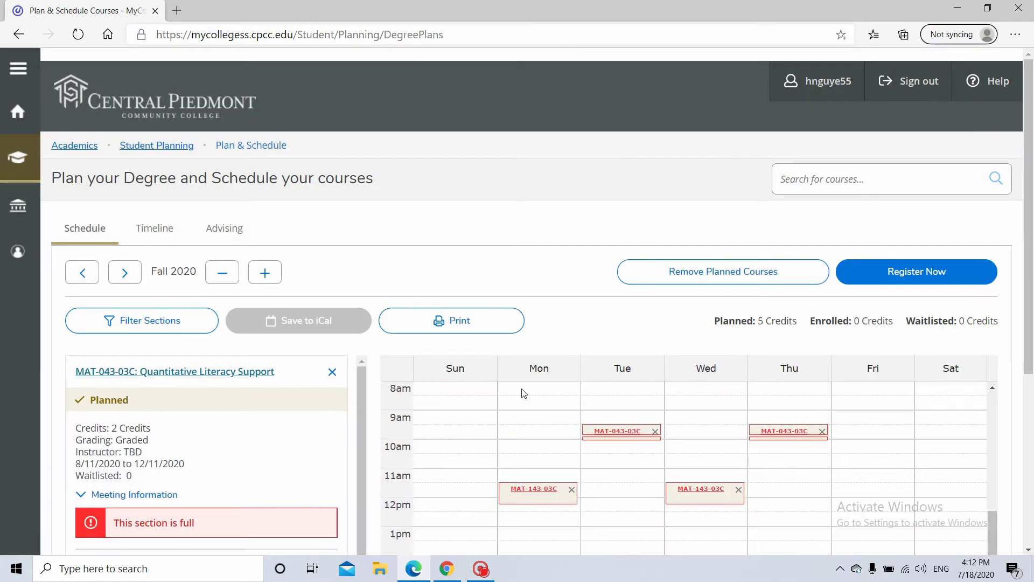
Step: Open the section details of Monday's MAT-143-03C class and examine its meeting days and times
scroll(522, 393, down, 3)
scroll(550, 436, up, 2)
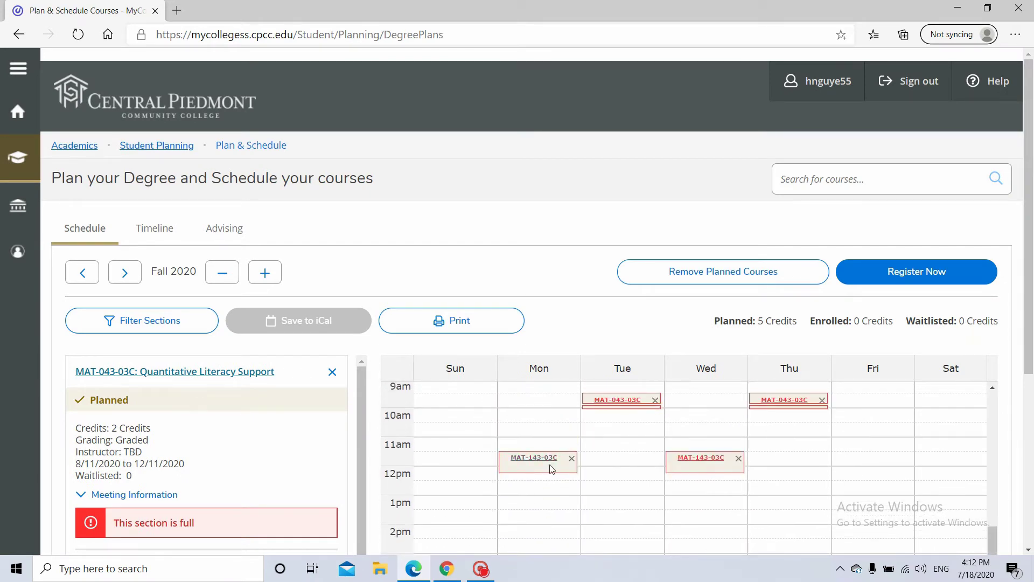
click(547, 459)
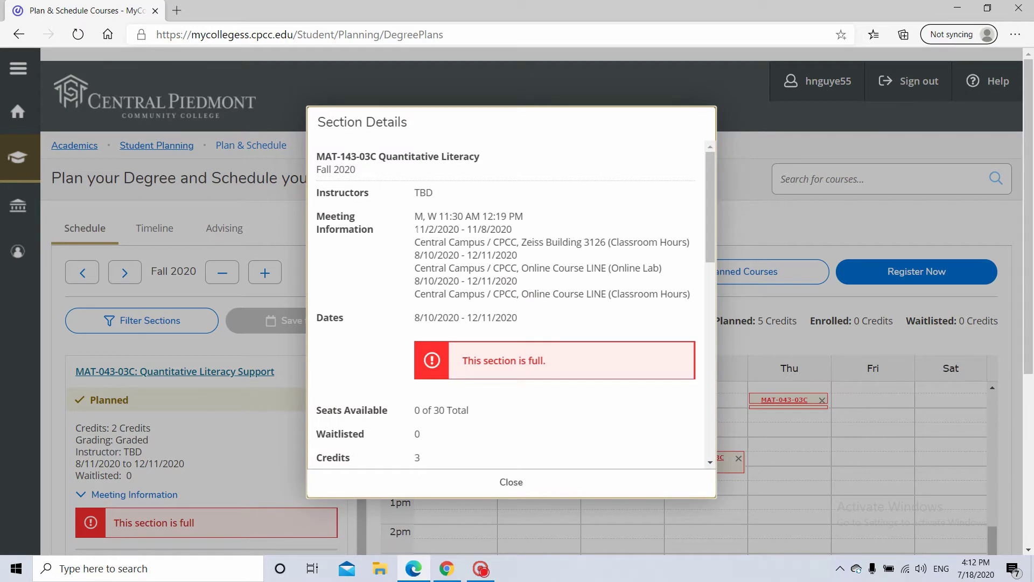
double_click(416, 216)
click(389, 268)
double_click(432, 216)
click(356, 280)
drag(439, 216, 532, 220)
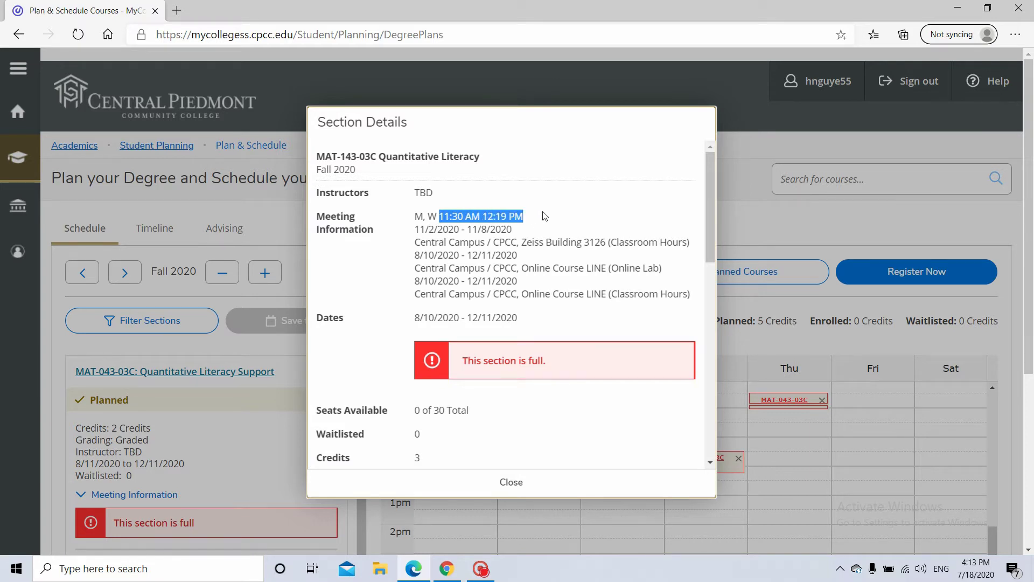
click(544, 216)
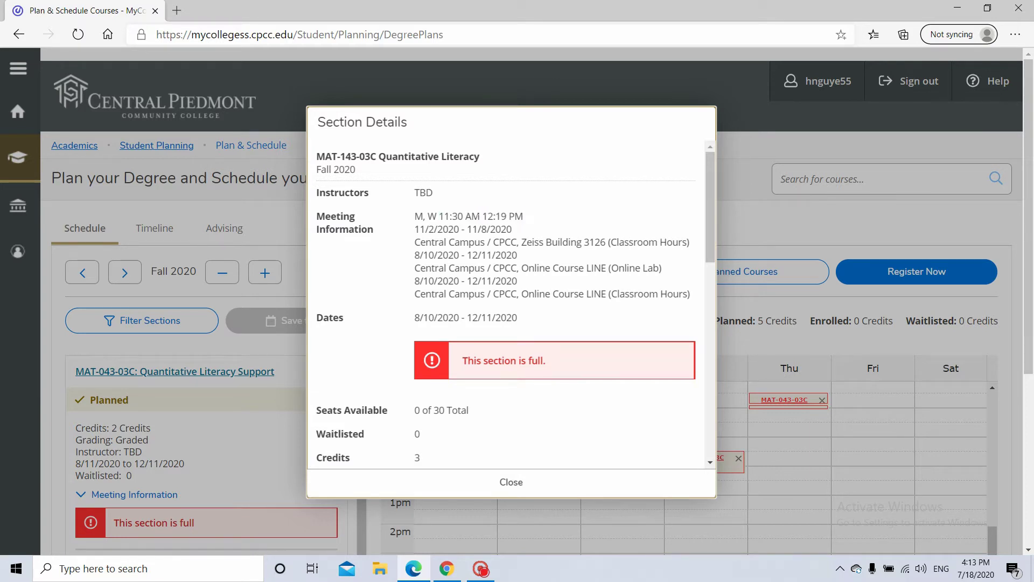
Step: Examine the campus location and course dates in the MAT-143-03C section details, and close the details
drag(415, 242, 583, 242)
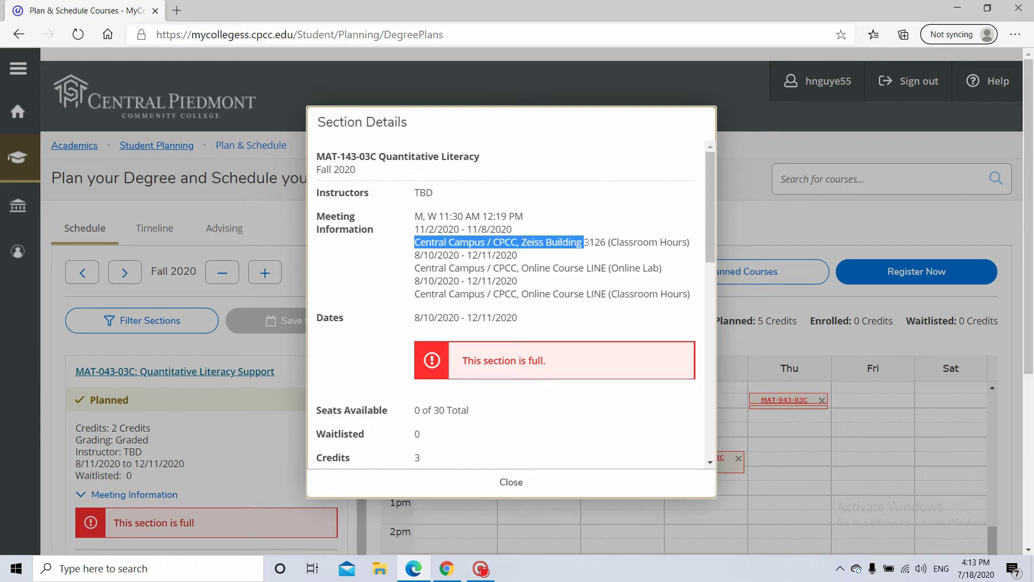
click(592, 220)
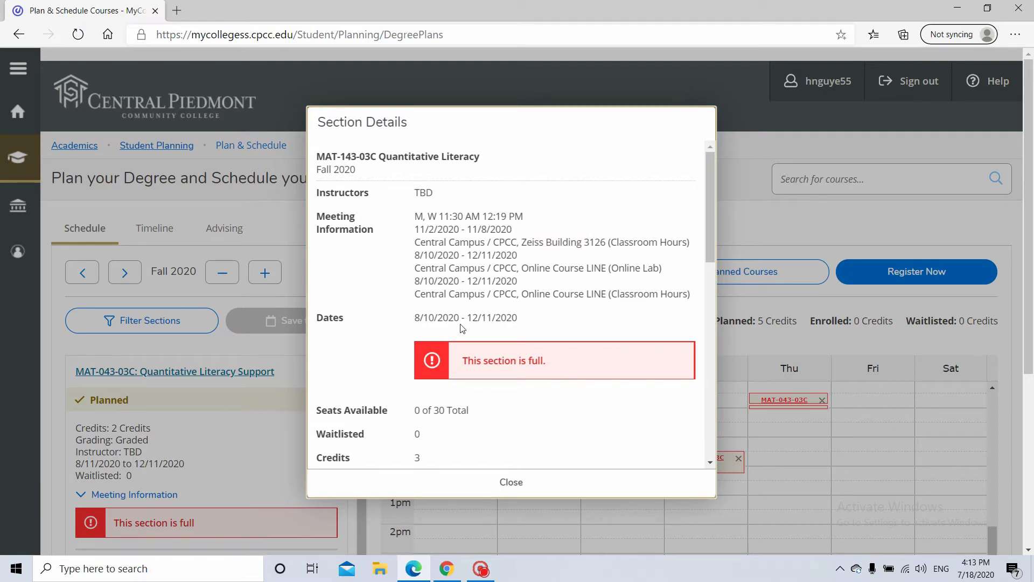
drag(419, 317, 560, 315)
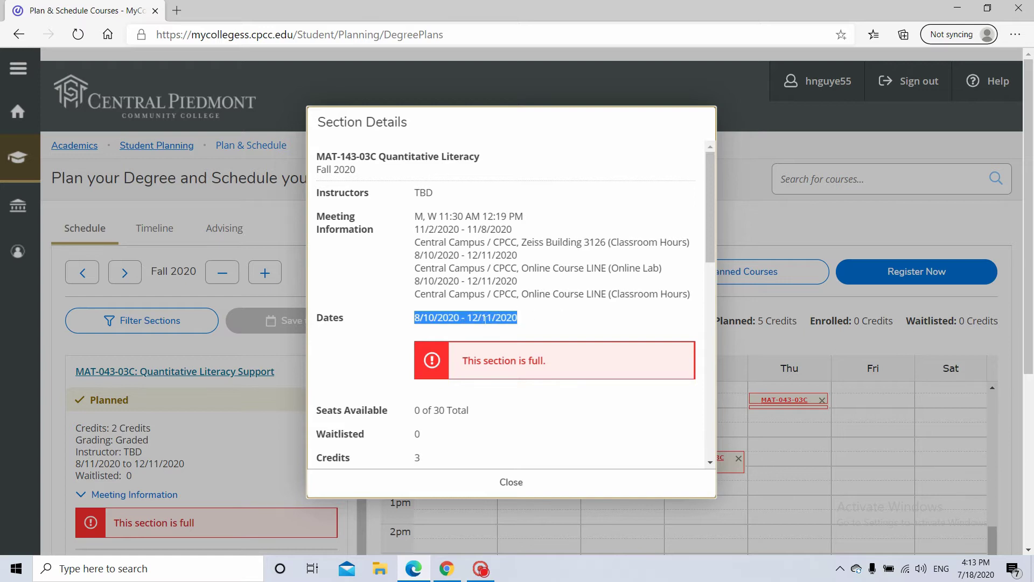
click(442, 327)
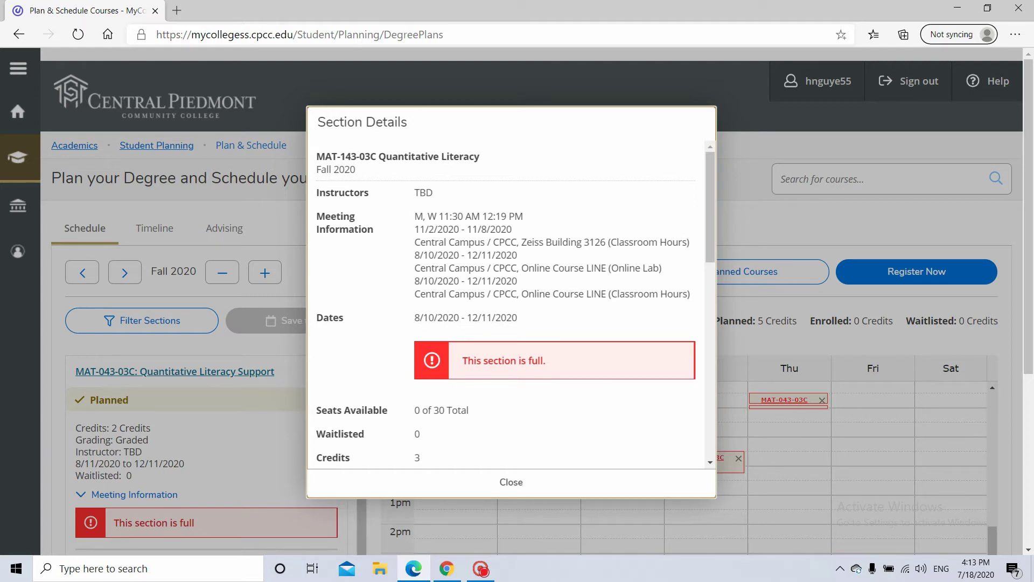
click(506, 482)
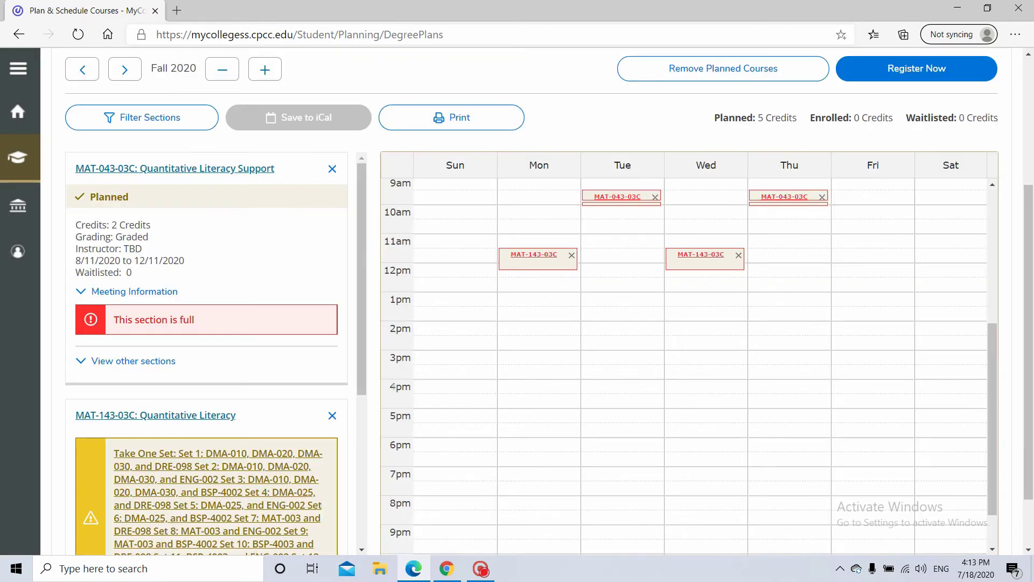
Step: View the planned terms on the Timeline, check the Fall 2020 schedule from there, and return to the Timeline
scroll(267, 314, down, 1)
scroll(152, 233, up, 4)
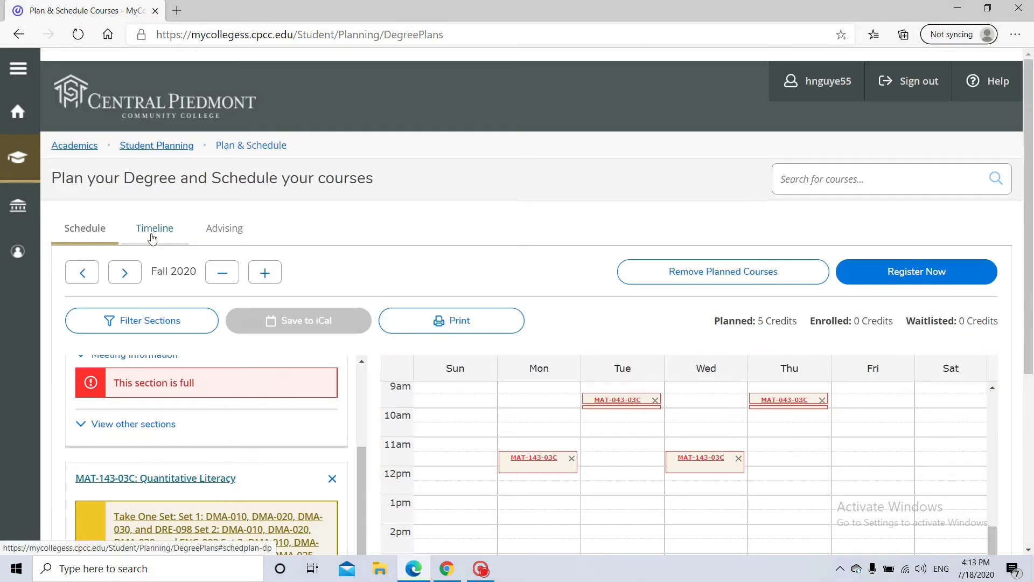
click(153, 232)
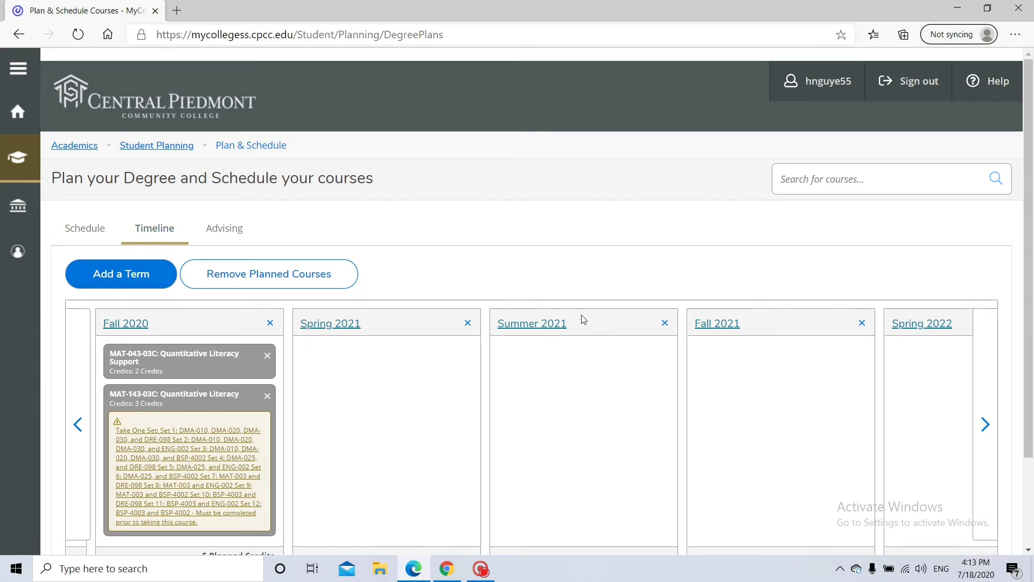
click(127, 326)
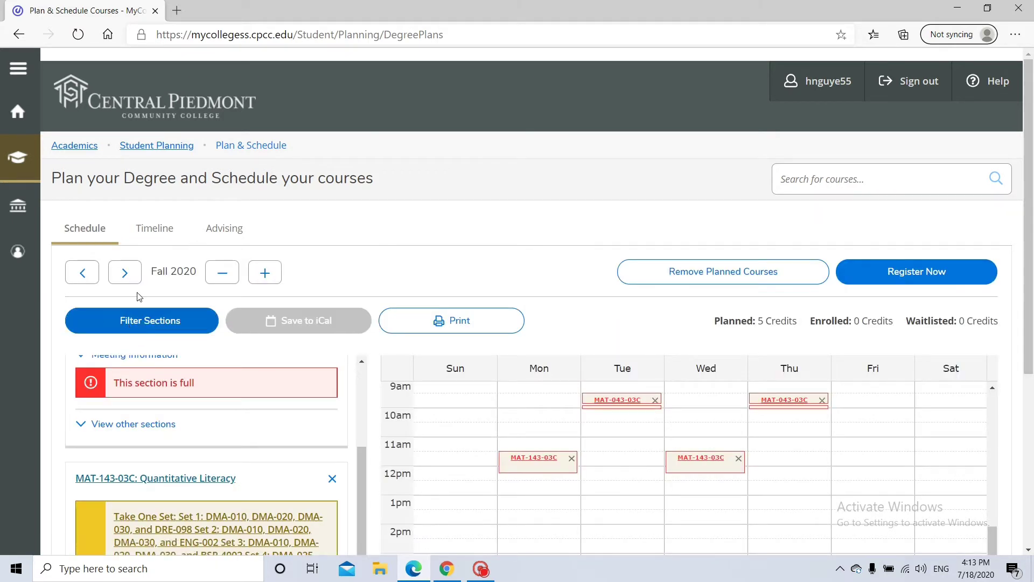
click(154, 236)
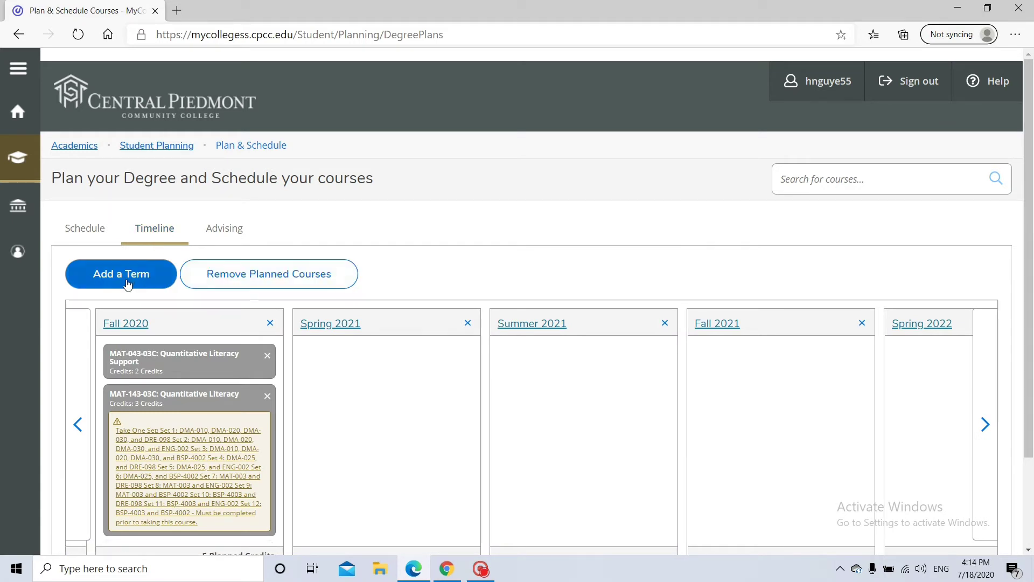
Step: Search the course catalog for "eng 111"
click(784, 179)
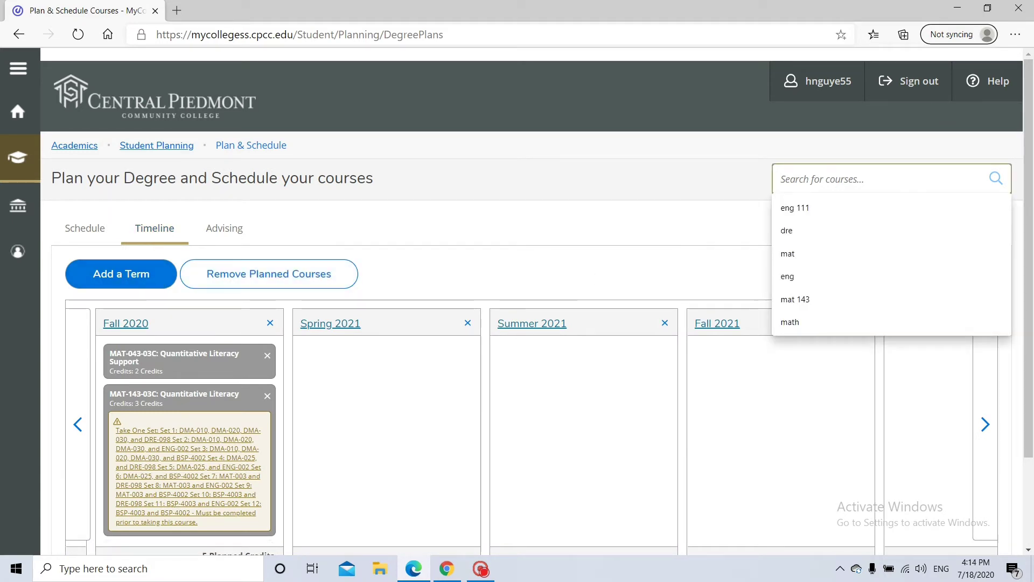
click(808, 208)
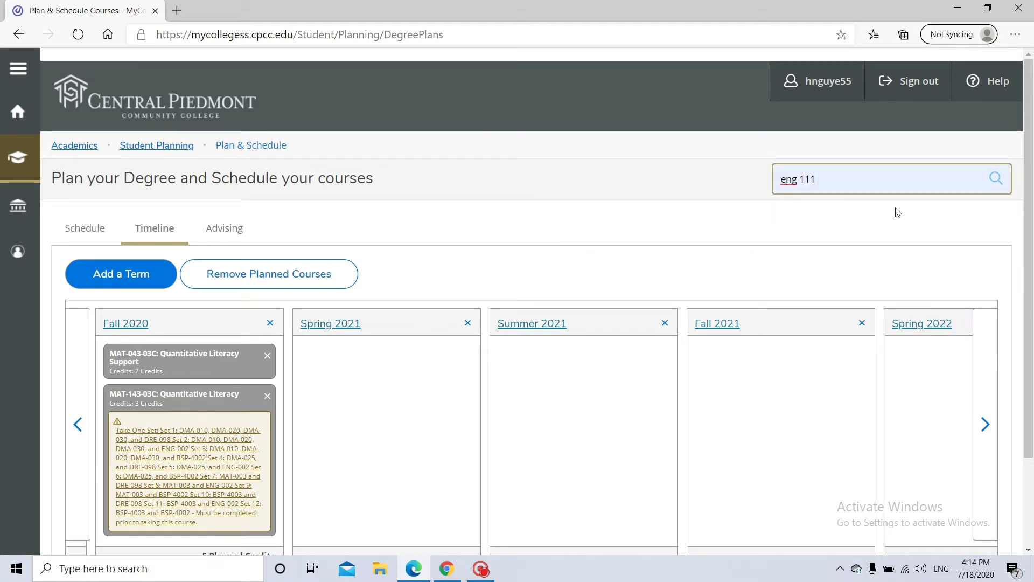
click(996, 178)
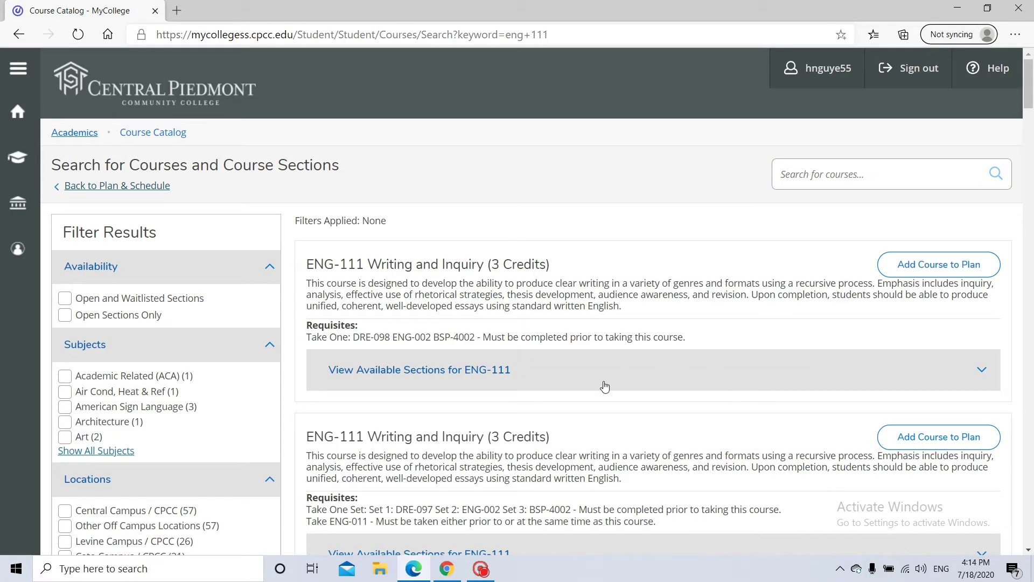
Step: Examine the course search results, comparing the listed English courses and their requisites
scroll(455, 367, down, 7)
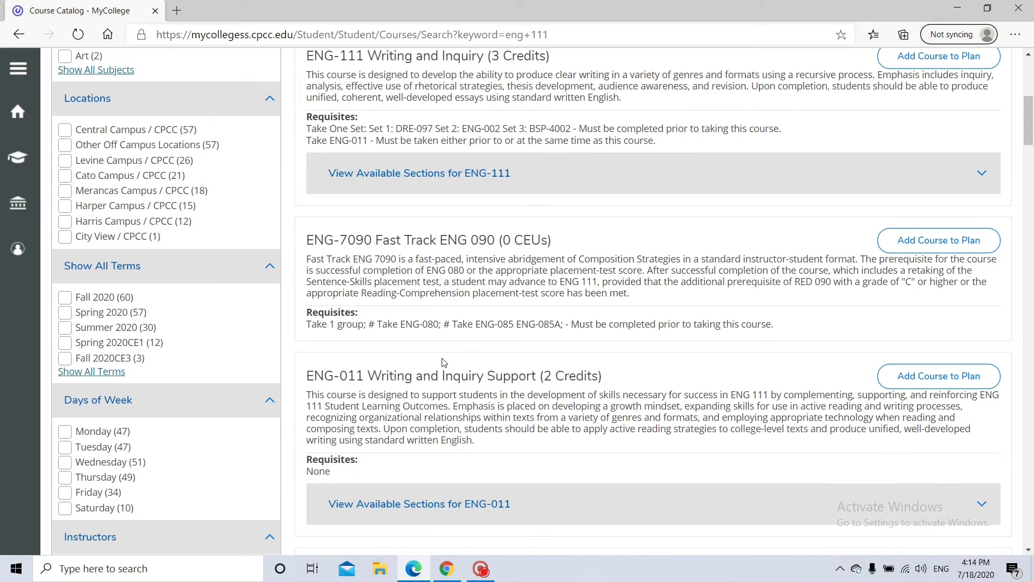
scroll(441, 364, down, 4)
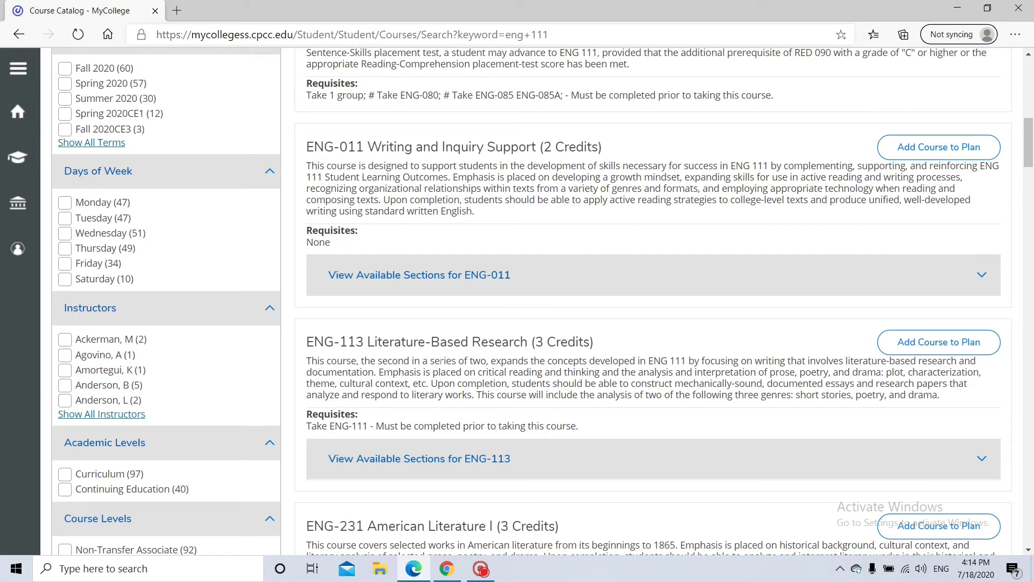
scroll(440, 362, up, 4)
scroll(444, 371, down, 5)
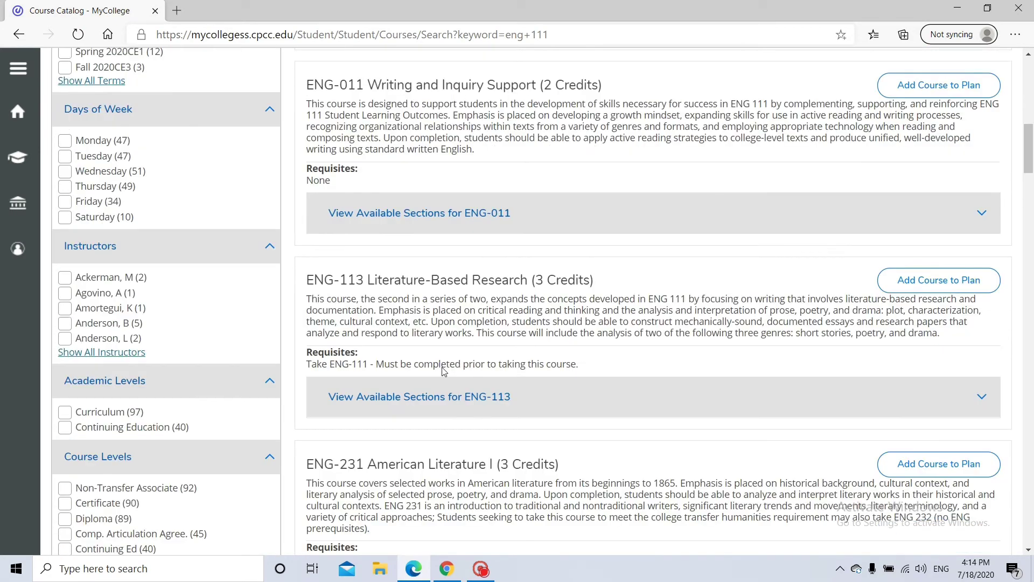
scroll(444, 371, down, 8)
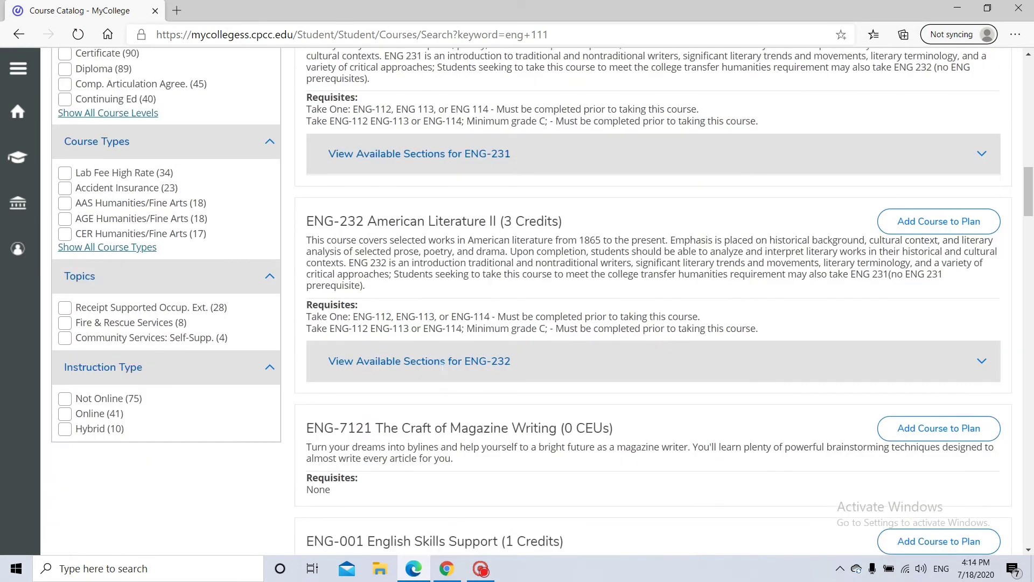
scroll(443, 368, down, 3)
scroll(517, 302, up, 20)
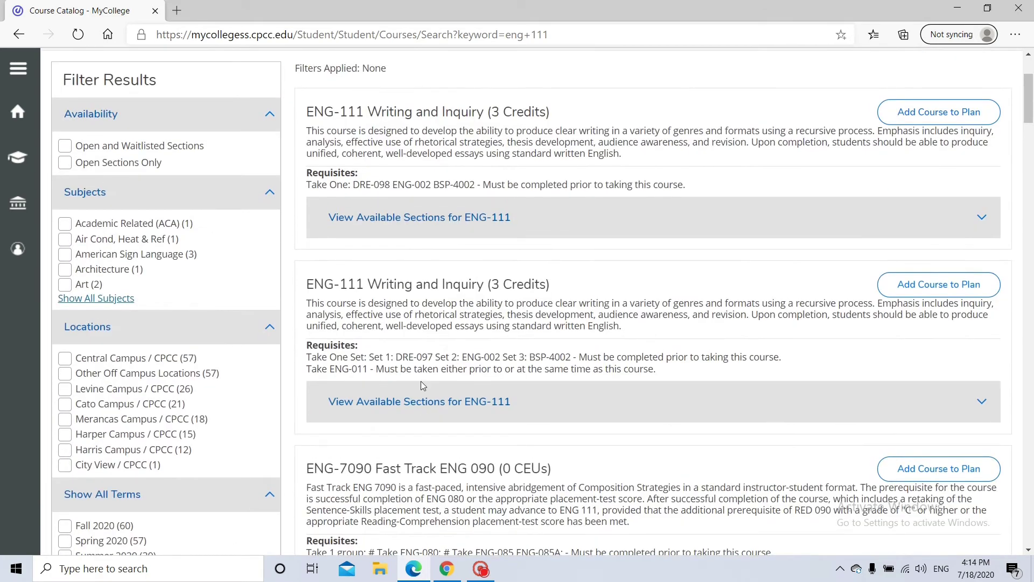
Step: Expand the available sections of the ENG-111 course that requires ENG-011, and look through the Fall 2020 sections for open seats
click(422, 404)
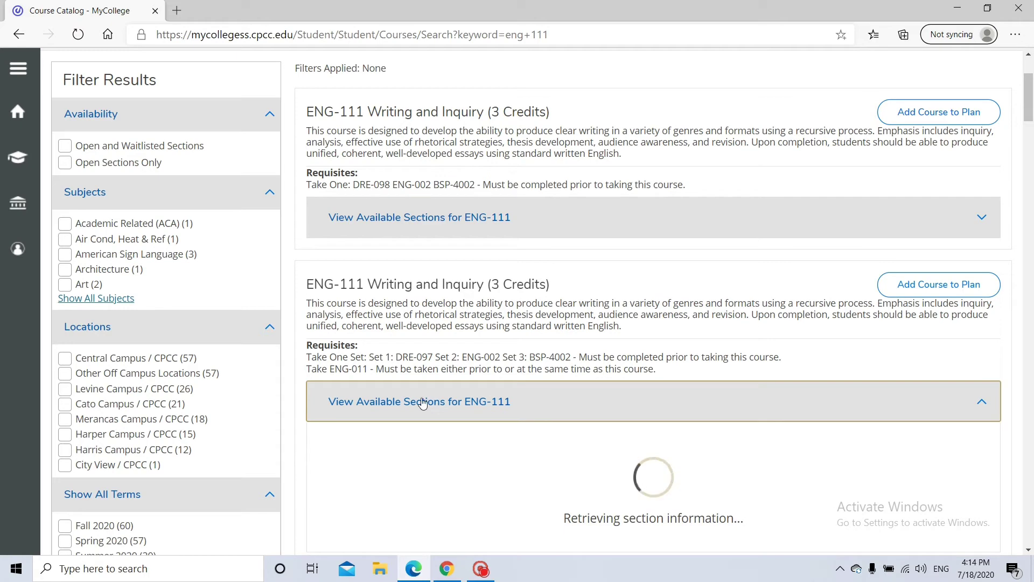
scroll(423, 401, down, 1)
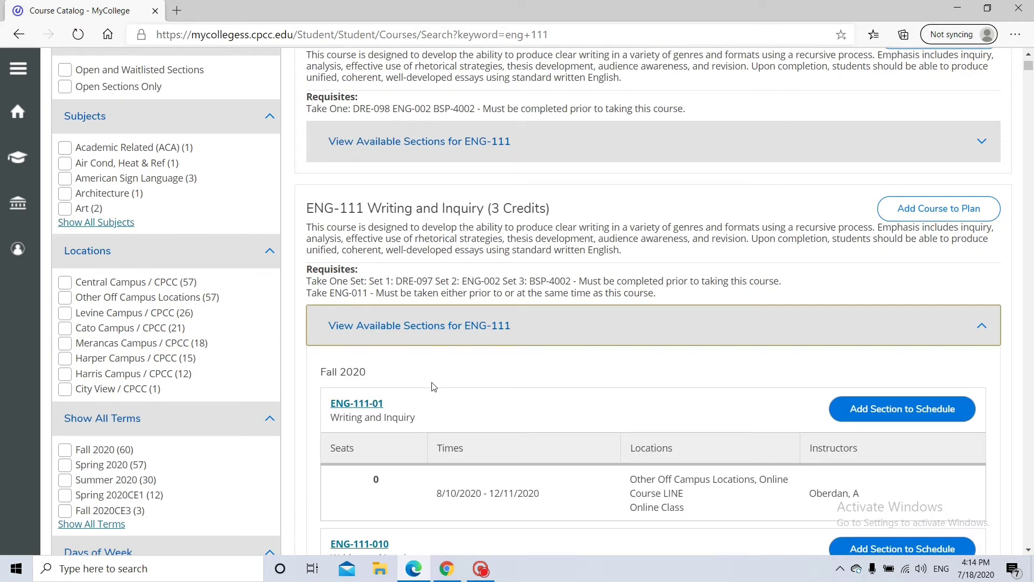
scroll(438, 383, down, 5)
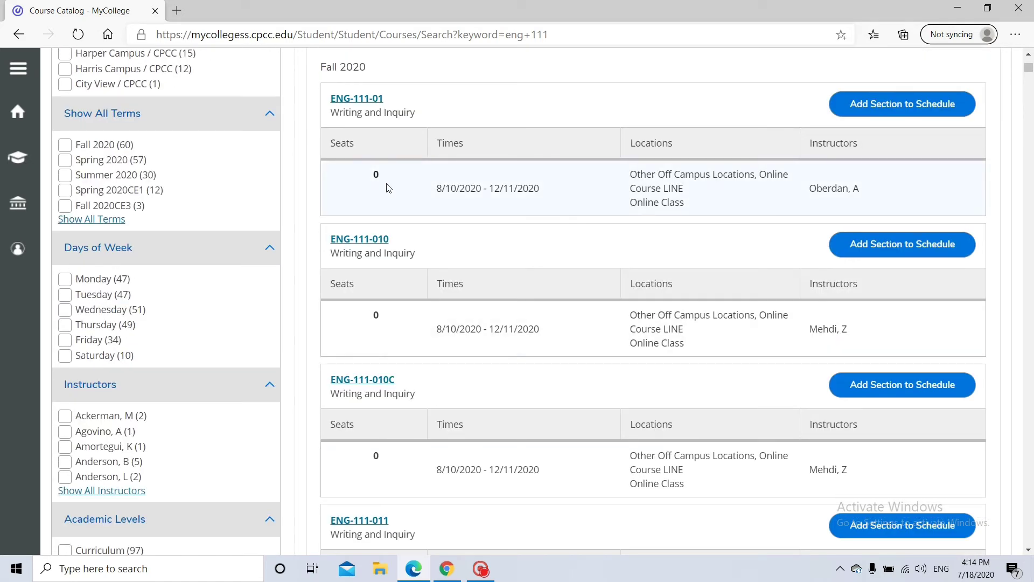
scroll(402, 312, down, 8)
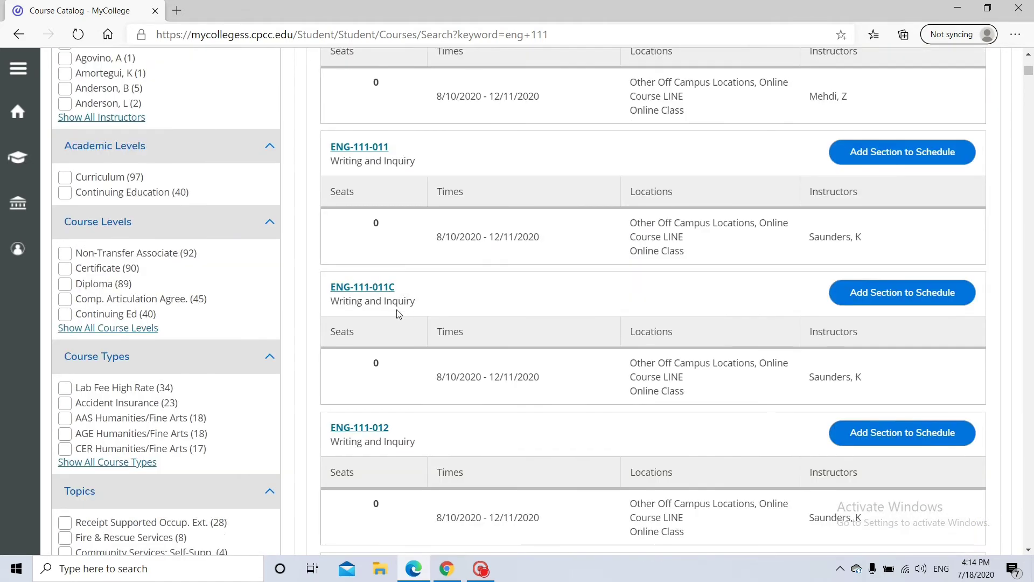
scroll(399, 314, down, 8)
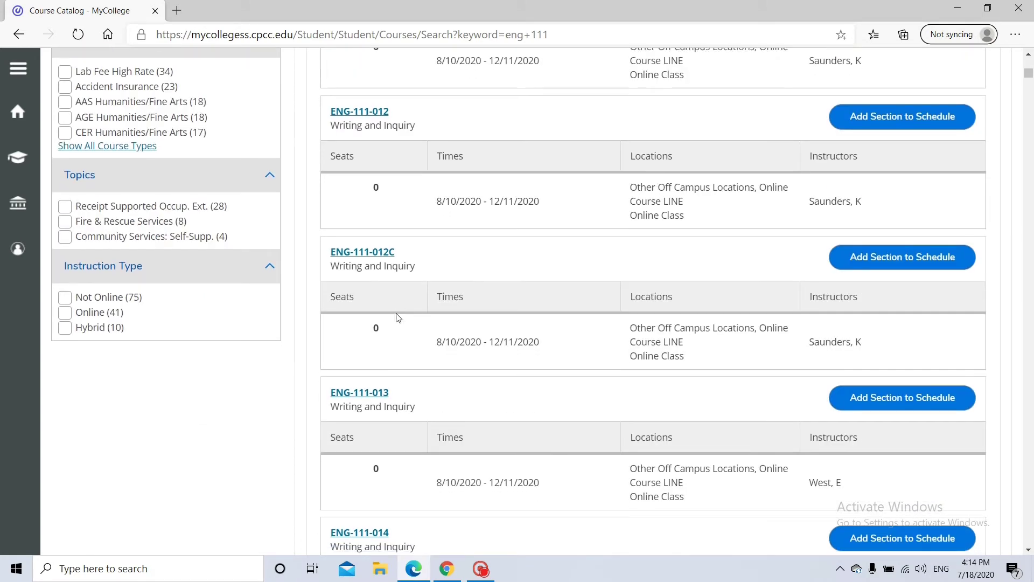
scroll(397, 317, down, 7)
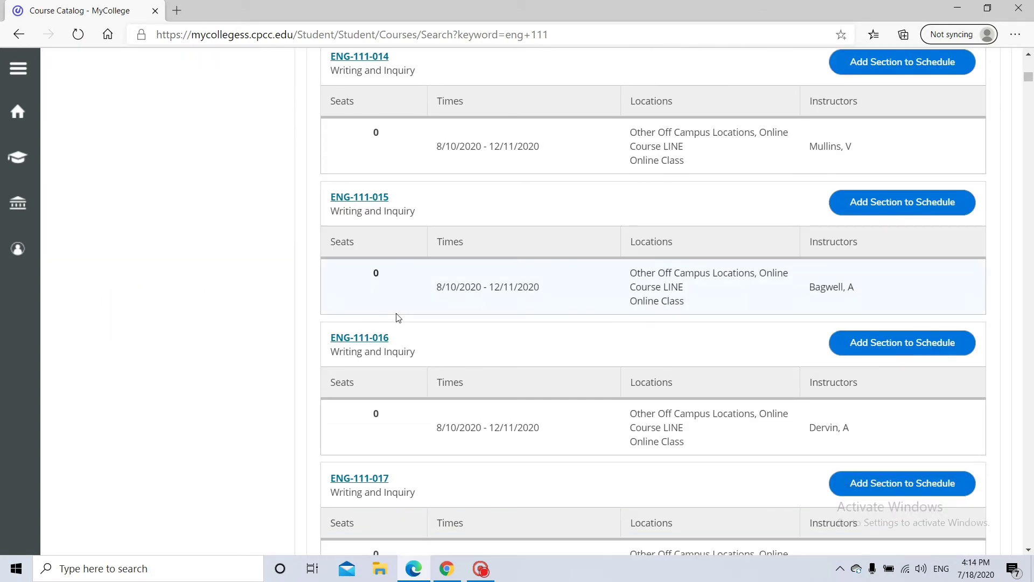
scroll(399, 318, down, 3)
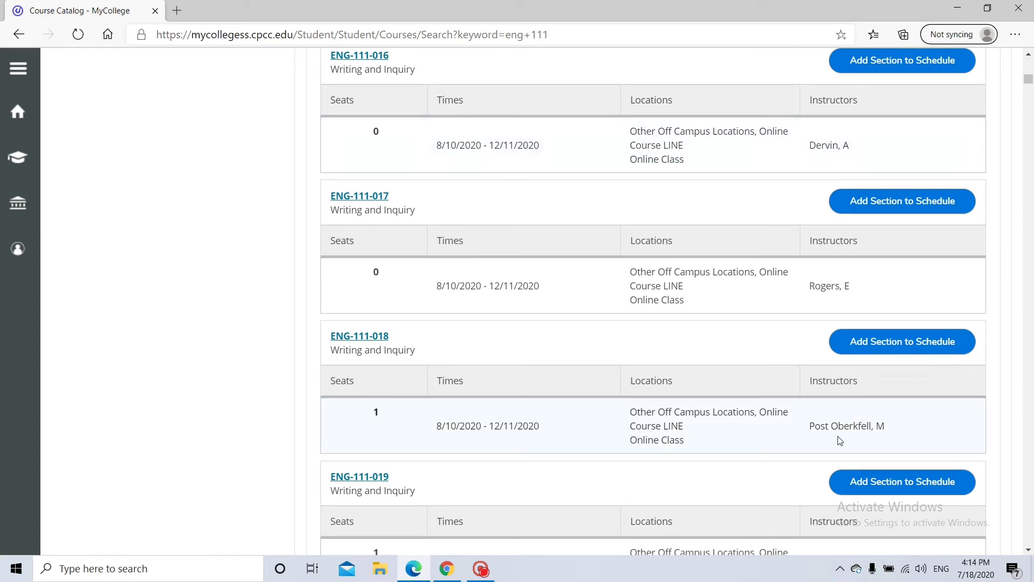
Step: Review the instructor, dates and transfer status in the ENG-111-018 section details, and add the section to the schedule
click(914, 349)
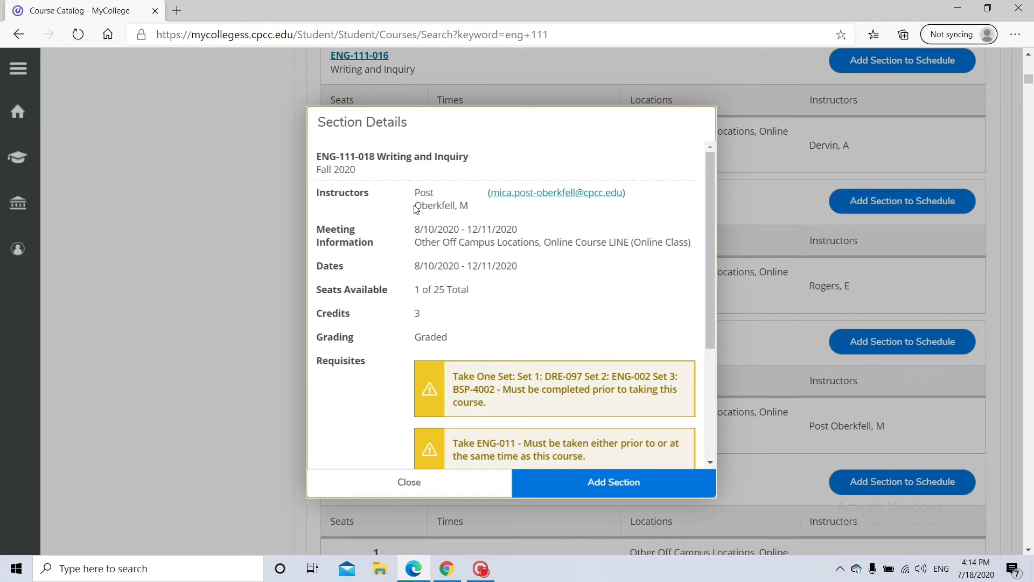
drag(414, 205, 486, 209)
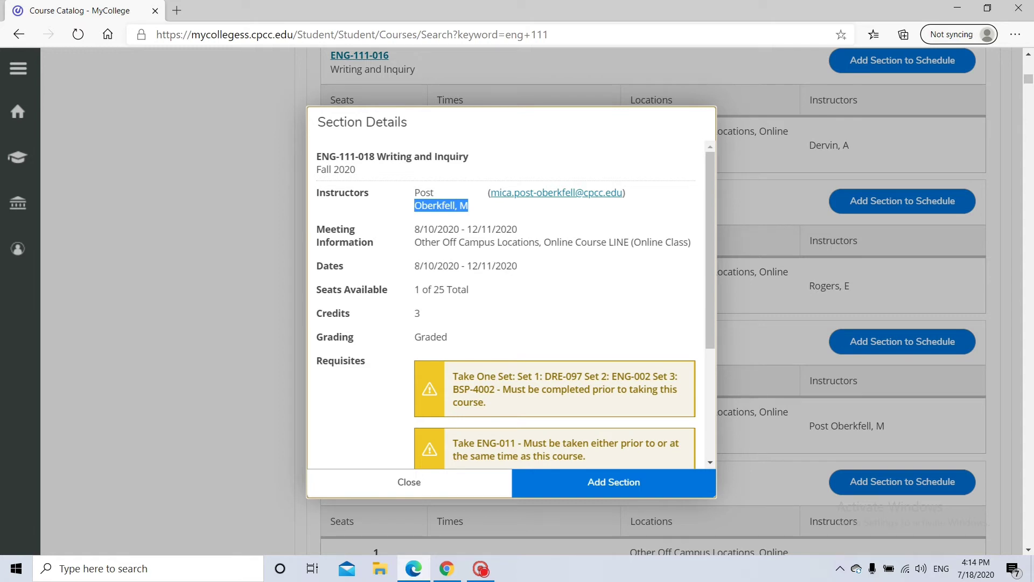
drag(414, 265, 552, 275)
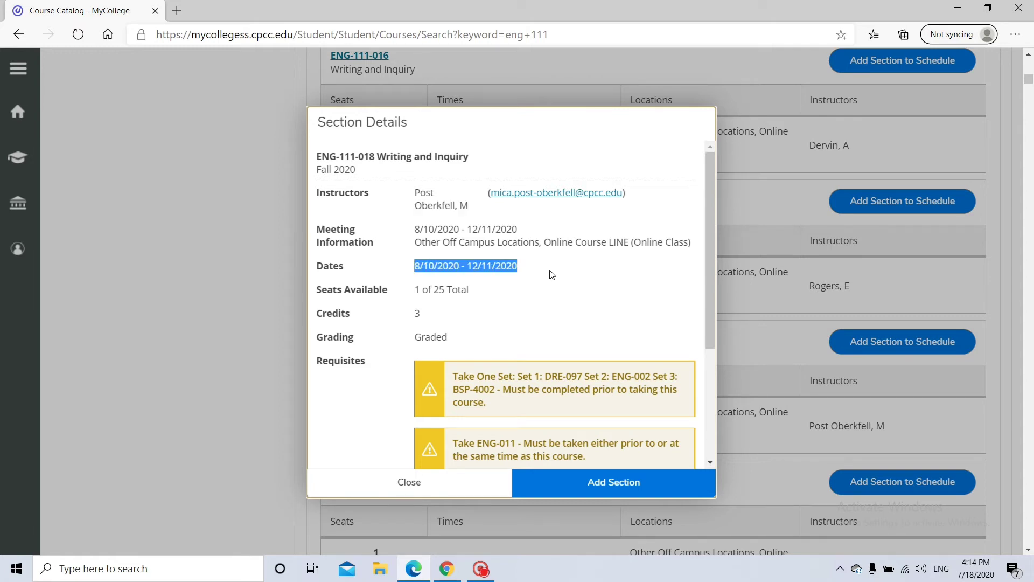
scroll(552, 291, down, 3)
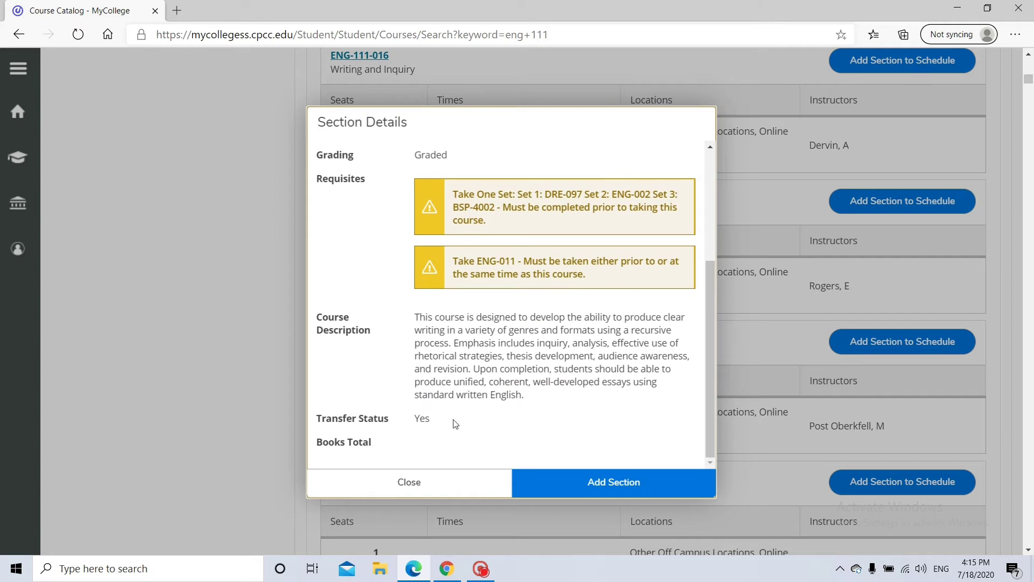
drag(413, 419, 438, 420)
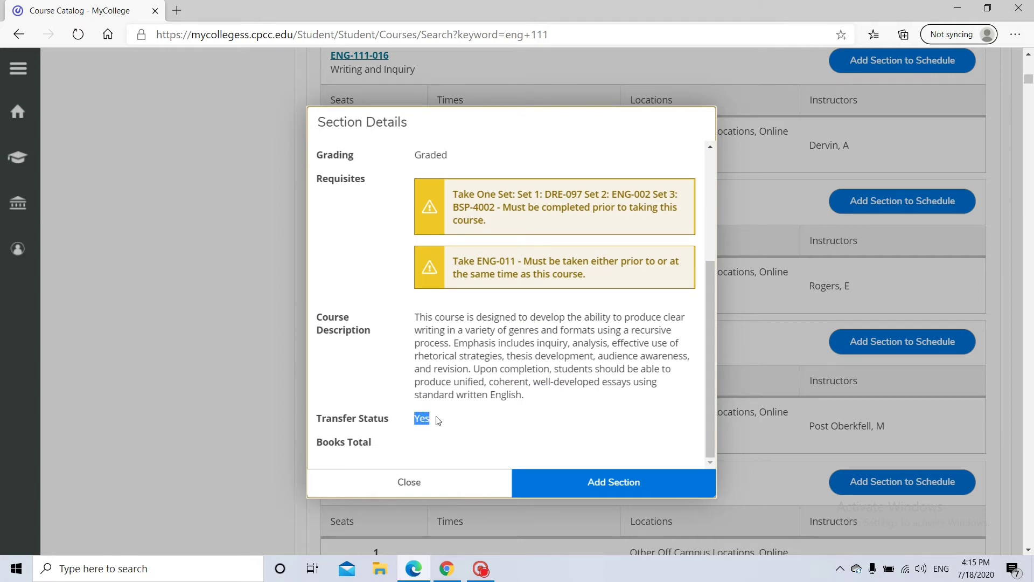
click(562, 480)
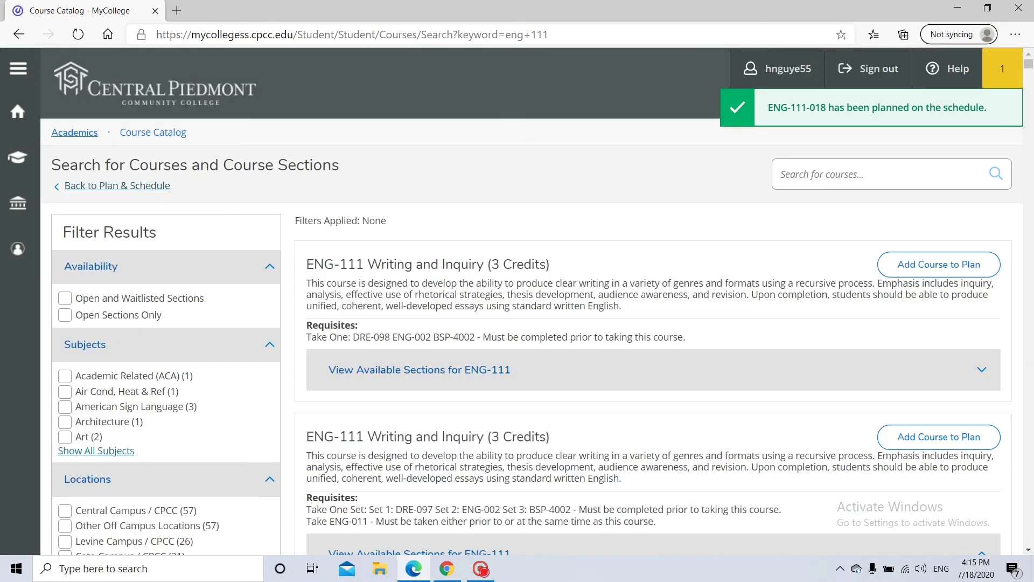
Step: Return to the course plan's Timeline and remove ENG-111-018: Writing and Inquiry from Fall 2020
click(134, 186)
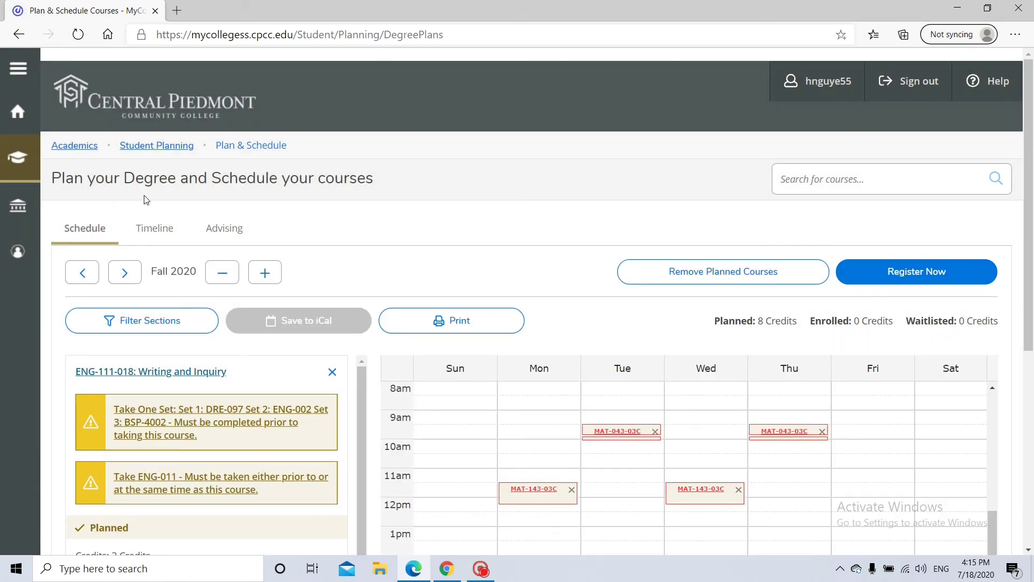
click(158, 230)
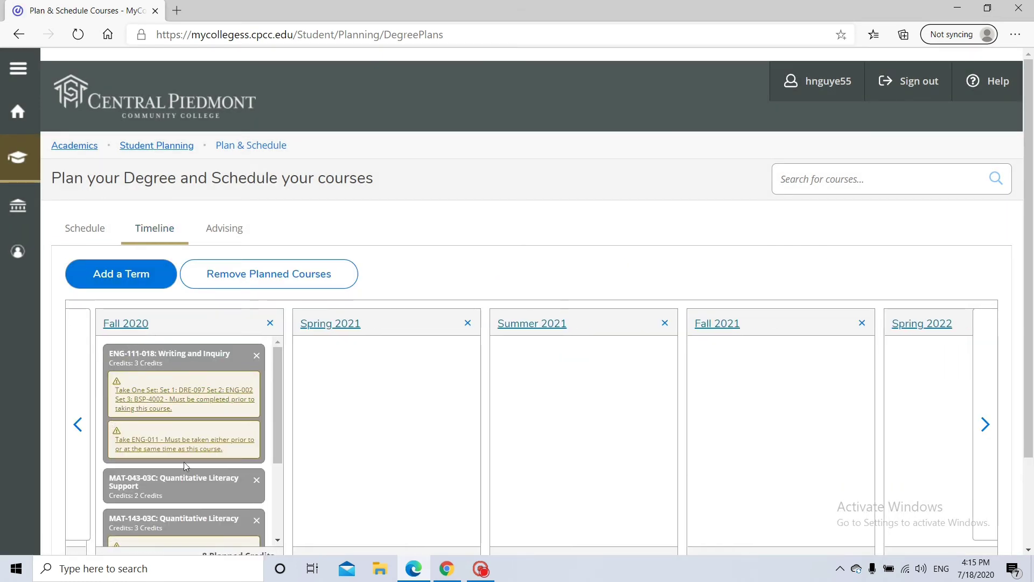
click(256, 355)
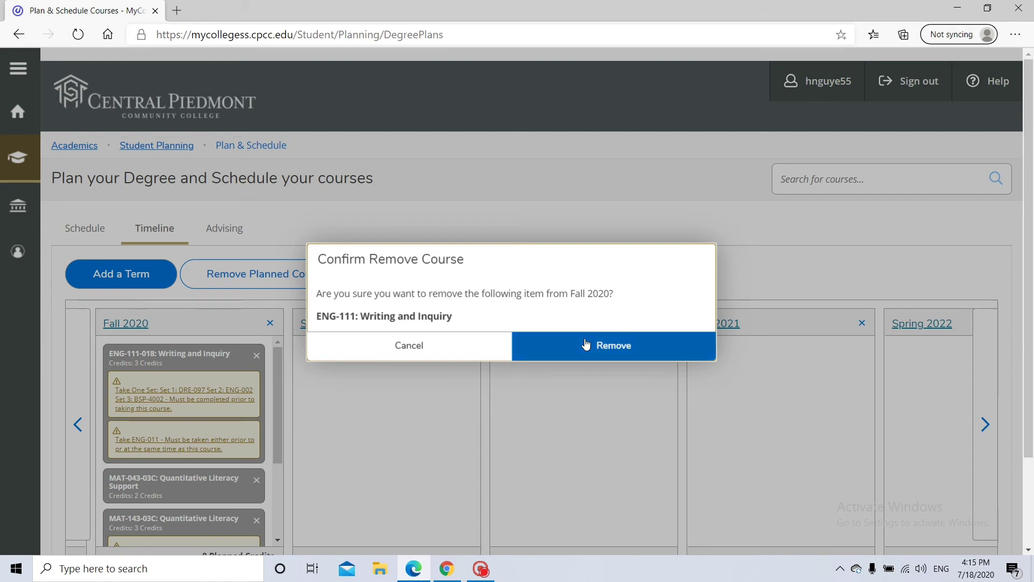
click(518, 345)
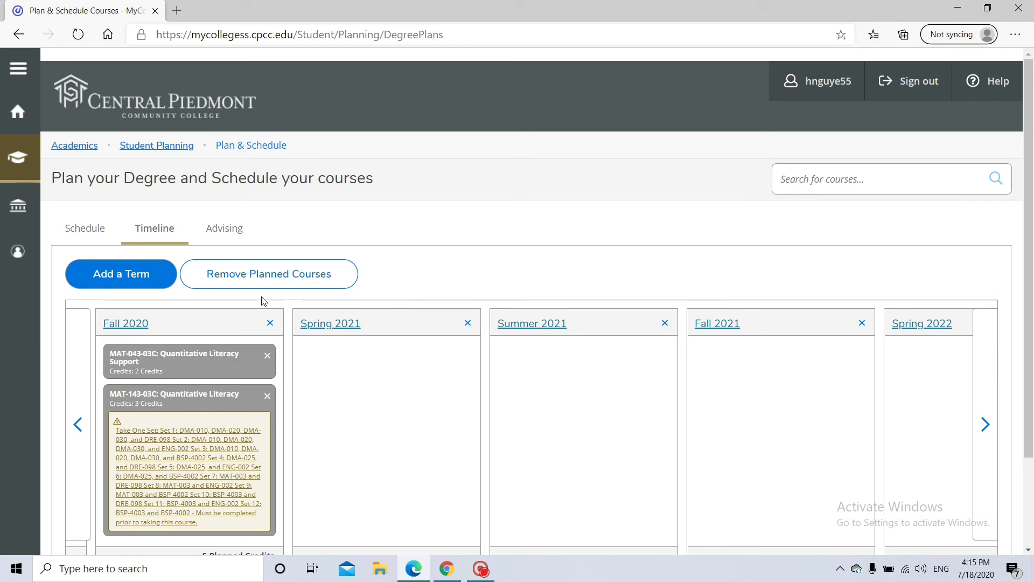
Step: View the Advising section of the course plan and show the available Academics pages
click(225, 233)
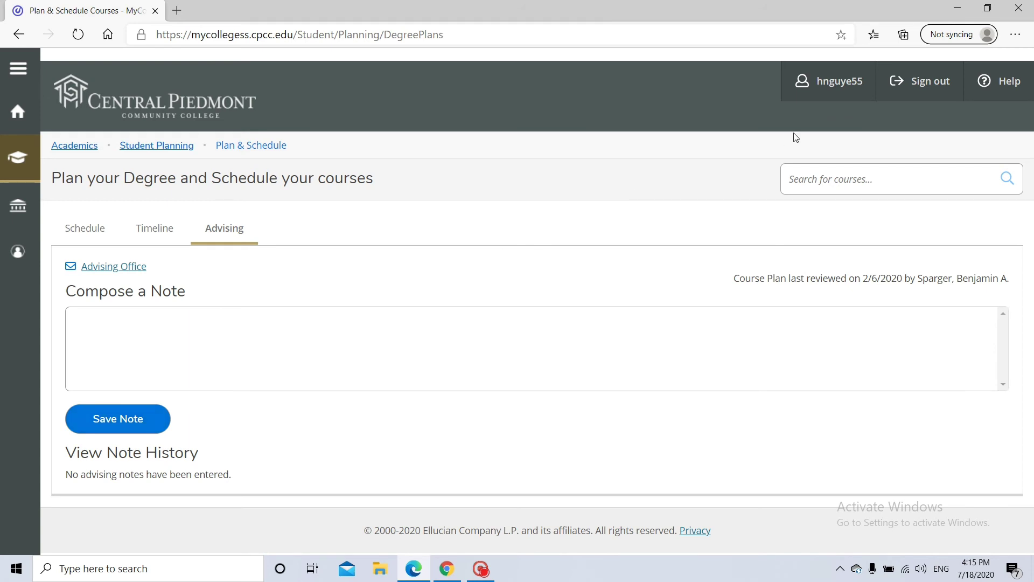
click(89, 146)
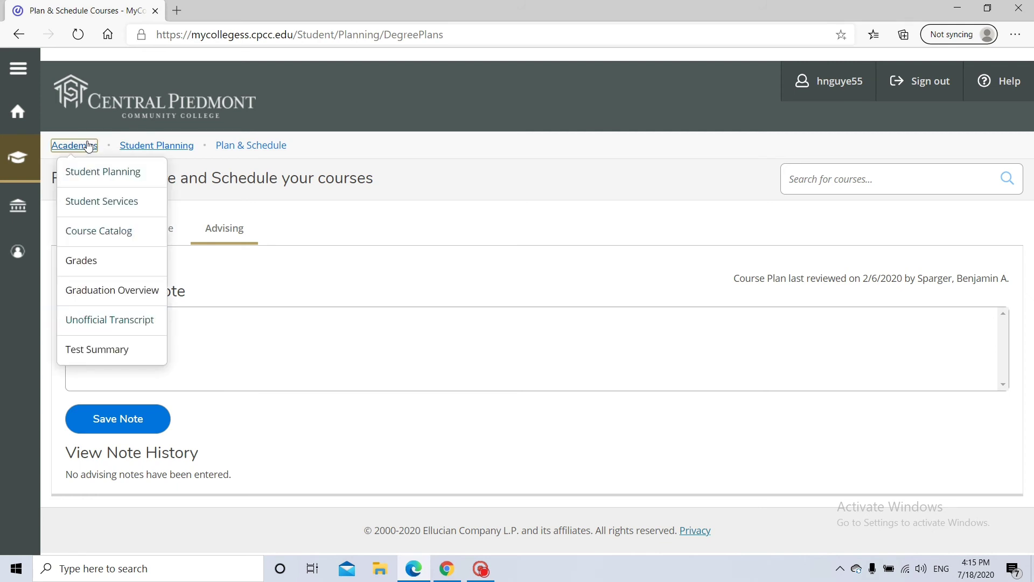